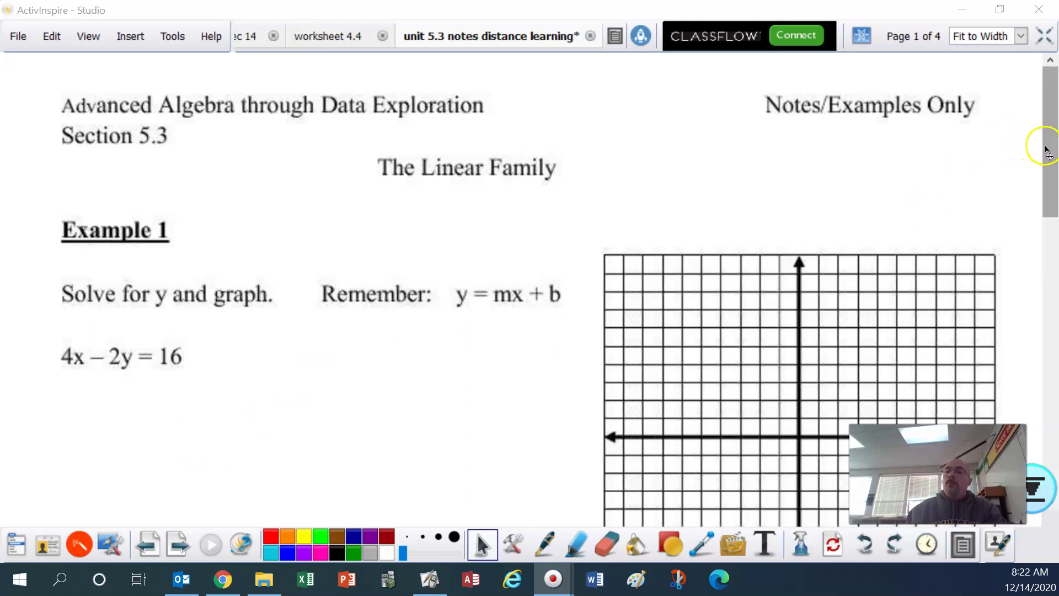
Step: Scroll down to Example 1, 4x – 2y = 16, with its empty blanks and graph grid, and pick the Pen tool
{"action": "left_click_drag", "start_coordinate": [1051, 151], "coordinate": [1019, 212]}
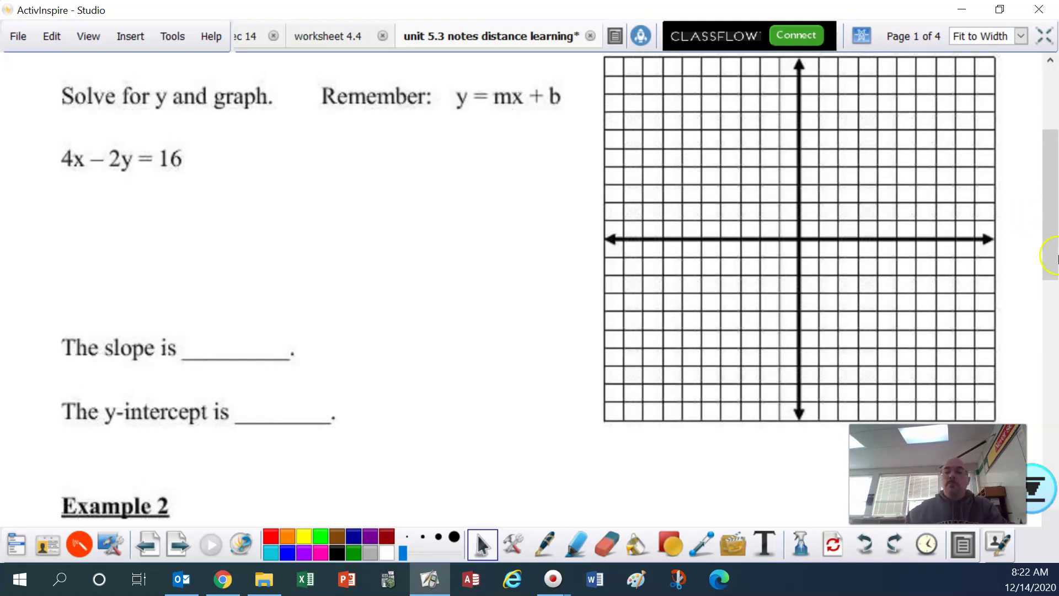
{"action": "left_click", "coordinate": [546, 544]}
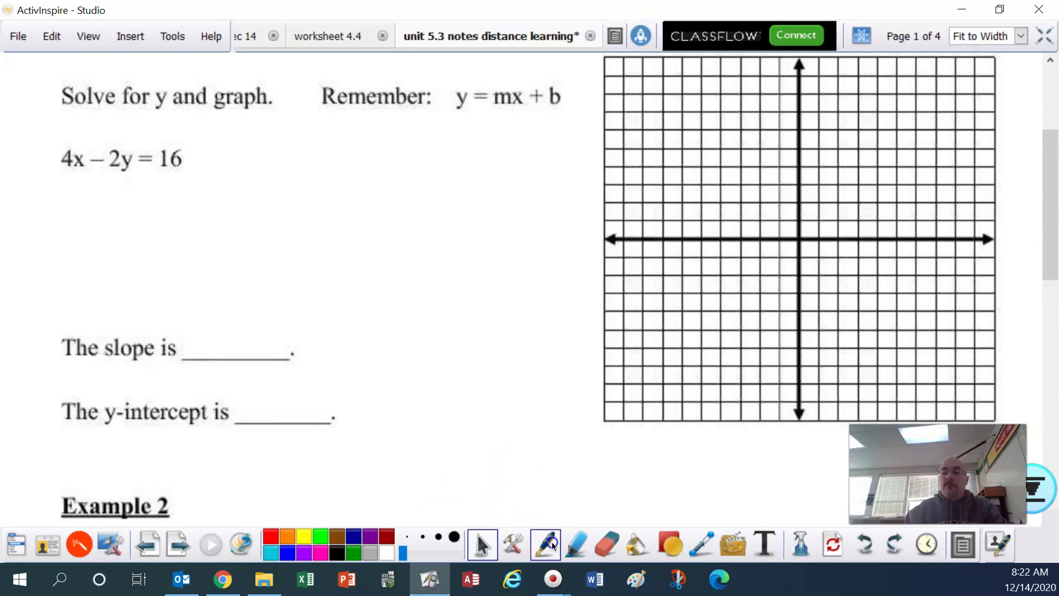
Step: Circle y = mx + b in red and write −4x under both sides of 4x − 2y = 16
{"action": "mouse_move", "coordinate": [498, 72]}
{"action": "left_mouse_down"}
{"action": "mouse_move", "coordinate": [435, 110]}
{"action": "mouse_move", "coordinate": [574, 102]}
{"action": "mouse_move", "coordinate": [486, 74]}
{"action": "left_mouse_up"}
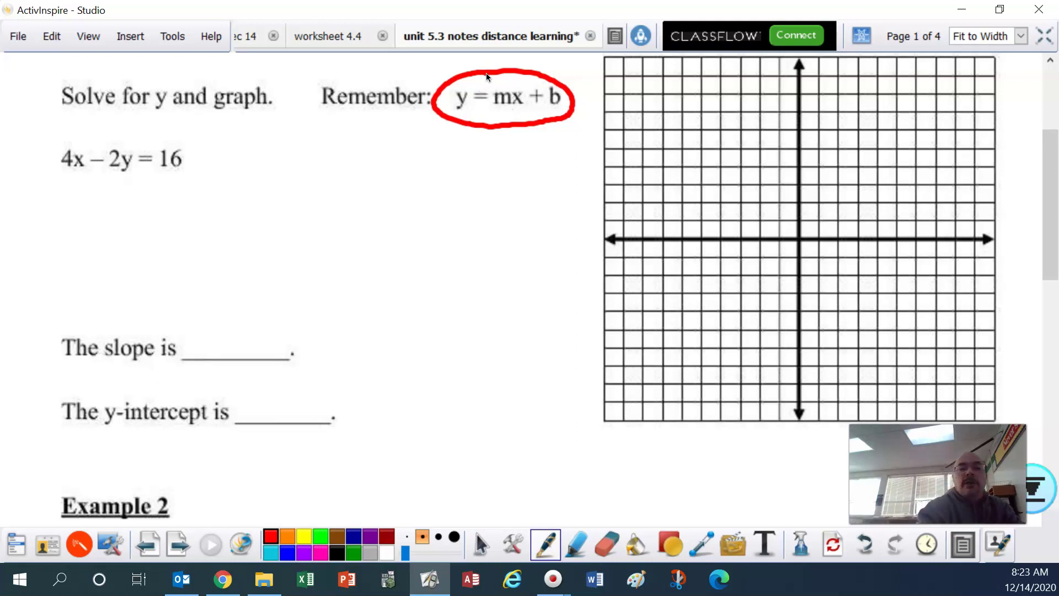
{"action": "left_click_drag", "start_coordinate": [25, 190], "coordinate": [54, 197]}
{"action": "mouse_move", "coordinate": [70, 176]}
{"action": "left_mouse_down"}
{"action": "mouse_move", "coordinate": [64, 205]}
{"action": "mouse_move", "coordinate": [91, 206]}
{"action": "left_mouse_up"}
{"action": "left_click_drag", "start_coordinate": [55, 216], "coordinate": [102, 210]}
{"action": "mouse_move", "coordinate": [155, 190]}
{"action": "left_mouse_down"}
{"action": "mouse_move", "coordinate": [187, 192]}
{"action": "mouse_move", "coordinate": [184, 207]}
{"action": "mouse_move", "coordinate": [209, 202]}
{"action": "left_mouse_up"}
{"action": "mouse_move", "coordinate": [211, 171]}
{"action": "left_mouse_down"}
{"action": "mouse_move", "coordinate": [196, 200]}
{"action": "mouse_move", "coordinate": [213, 210]}
{"action": "left_mouse_up"}
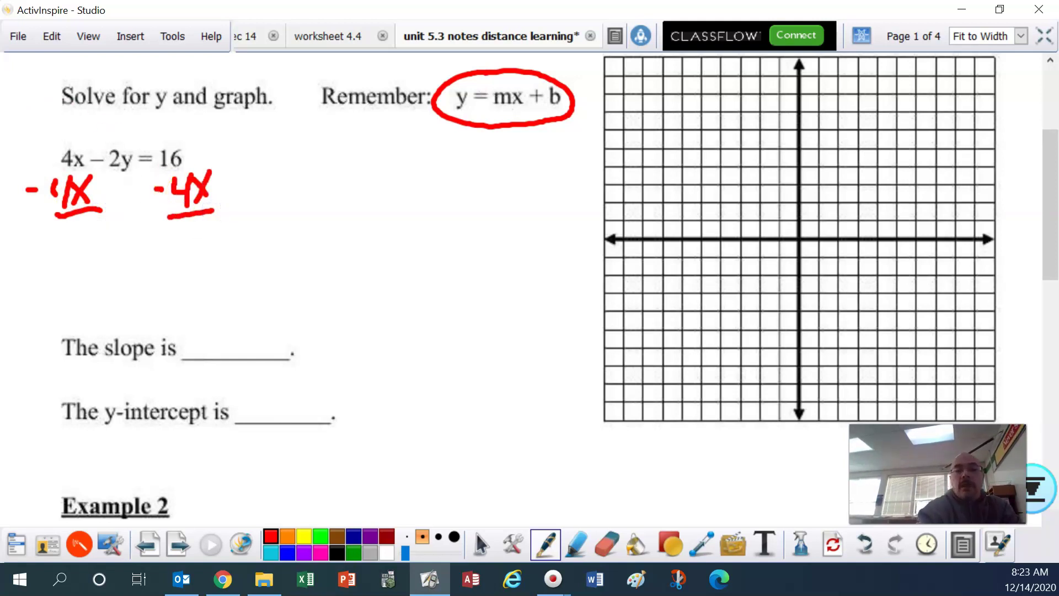
Step: Write the resulting line −2y = −4x + 16
{"action": "mouse_move", "coordinate": [64, 254]}
{"action": "left_mouse_down"}
{"action": "mouse_move", "coordinate": [101, 247]}
{"action": "mouse_move", "coordinate": [115, 274]}
{"action": "left_mouse_up"}
{"action": "left_click_drag", "start_coordinate": [121, 255], "coordinate": [132, 301]}
{"action": "mouse_move", "coordinate": [156, 257]}
{"action": "left_mouse_down"}
{"action": "mouse_move", "coordinate": [174, 255]}
{"action": "mouse_move", "coordinate": [180, 271]}
{"action": "left_mouse_up"}
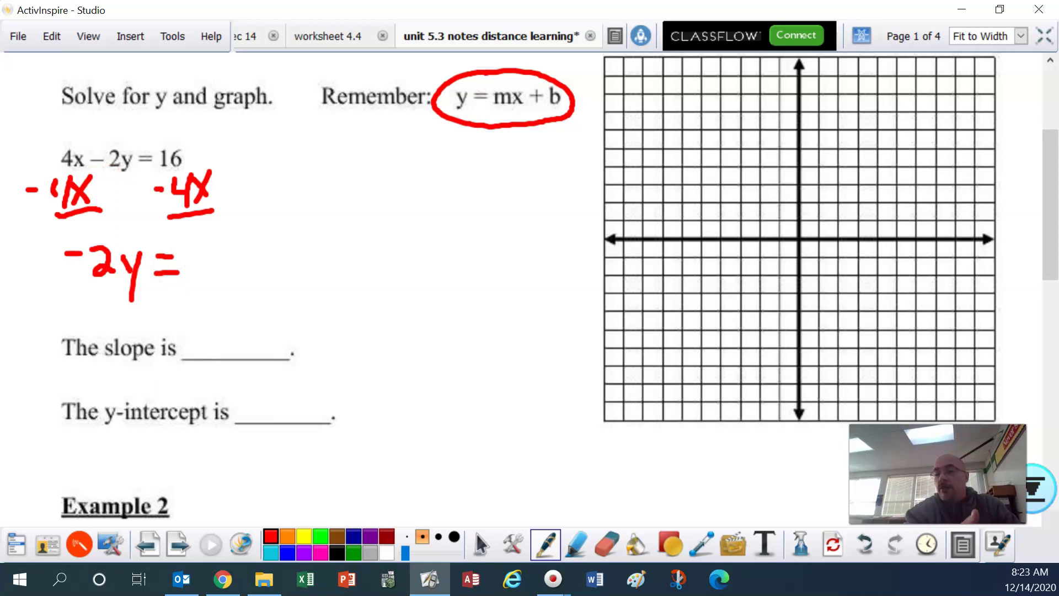
{"action": "mouse_move", "coordinate": [186, 258]}
{"action": "left_mouse_down"}
{"action": "mouse_move", "coordinate": [207, 250]}
{"action": "mouse_move", "coordinate": [218, 280]}
{"action": "mouse_move", "coordinate": [245, 276]}
{"action": "mouse_move", "coordinate": [221, 283]}
{"action": "left_mouse_up"}
{"action": "mouse_move", "coordinate": [267, 247]}
{"action": "left_mouse_down"}
{"action": "mouse_move", "coordinate": [265, 278]}
{"action": "mouse_move", "coordinate": [283, 260]}
{"action": "left_mouse_up"}
{"action": "left_click_drag", "start_coordinate": [286, 245], "coordinate": [288, 280]}
{"action": "mouse_move", "coordinate": [300, 250]}
{"action": "left_mouse_down"}
{"action": "mouse_move", "coordinate": [314, 278]}
{"action": "mouse_move", "coordinate": [300, 270]}
{"action": "left_mouse_up"}
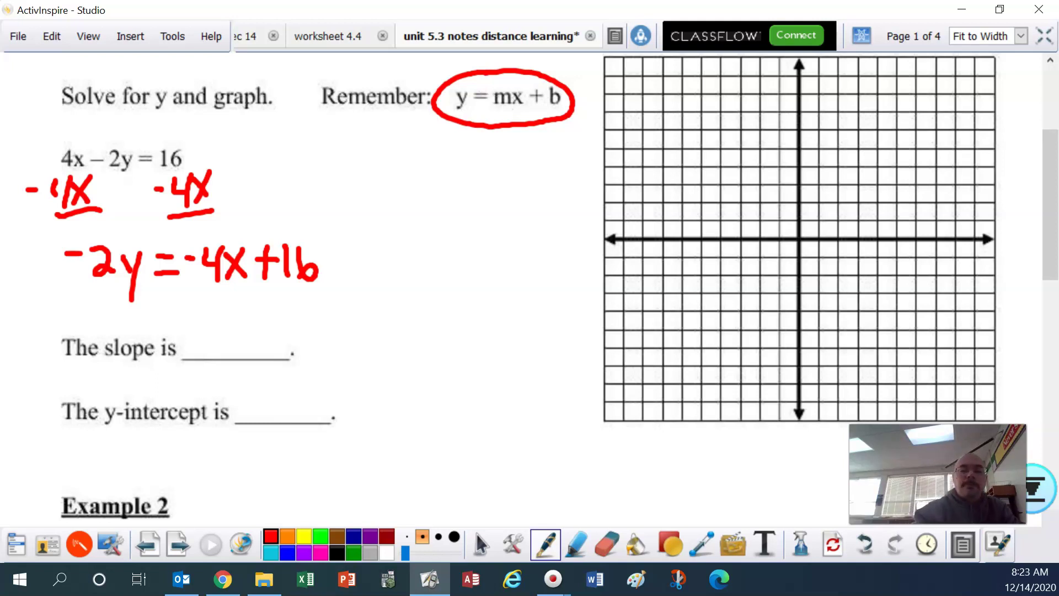
Step: In blue, divide each term by −2, cancel it on the left, and begin writing y =
{"action": "left_click", "coordinate": [287, 552]}
{"action": "mouse_move", "coordinate": [89, 285]}
{"action": "left_mouse_down"}
{"action": "mouse_move", "coordinate": [131, 288]}
{"action": "mouse_move", "coordinate": [92, 306]}
{"action": "mouse_move", "coordinate": [132, 327]}
{"action": "left_mouse_up"}
{"action": "mouse_move", "coordinate": [203, 291]}
{"action": "left_mouse_down"}
{"action": "mouse_move", "coordinate": [233, 289]}
{"action": "mouse_move", "coordinate": [205, 311]}
{"action": "left_mouse_up"}
{"action": "left_click_drag", "start_coordinate": [210, 307], "coordinate": [228, 325]}
{"action": "mouse_move", "coordinate": [269, 290]}
{"action": "left_mouse_down"}
{"action": "mouse_move", "coordinate": [303, 289]}
{"action": "mouse_move", "coordinate": [287, 307]}
{"action": "mouse_move", "coordinate": [298, 321]}
{"action": "mouse_move", "coordinate": [318, 320]}
{"action": "left_mouse_up"}
{"action": "left_click", "coordinate": [293, 305]}
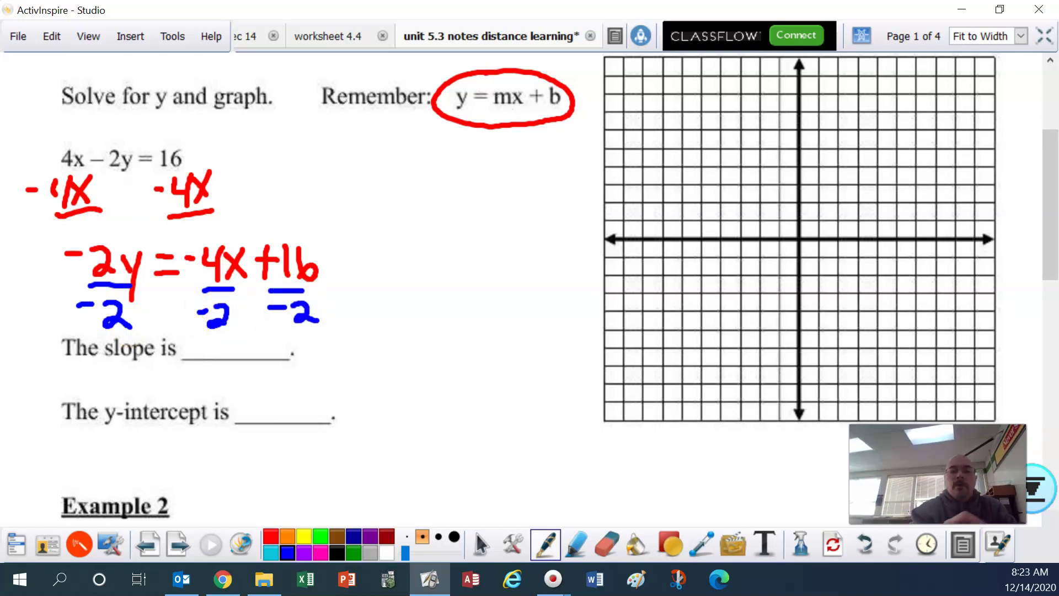
{"action": "left_click_drag", "start_coordinate": [91, 239], "coordinate": [117, 337]}
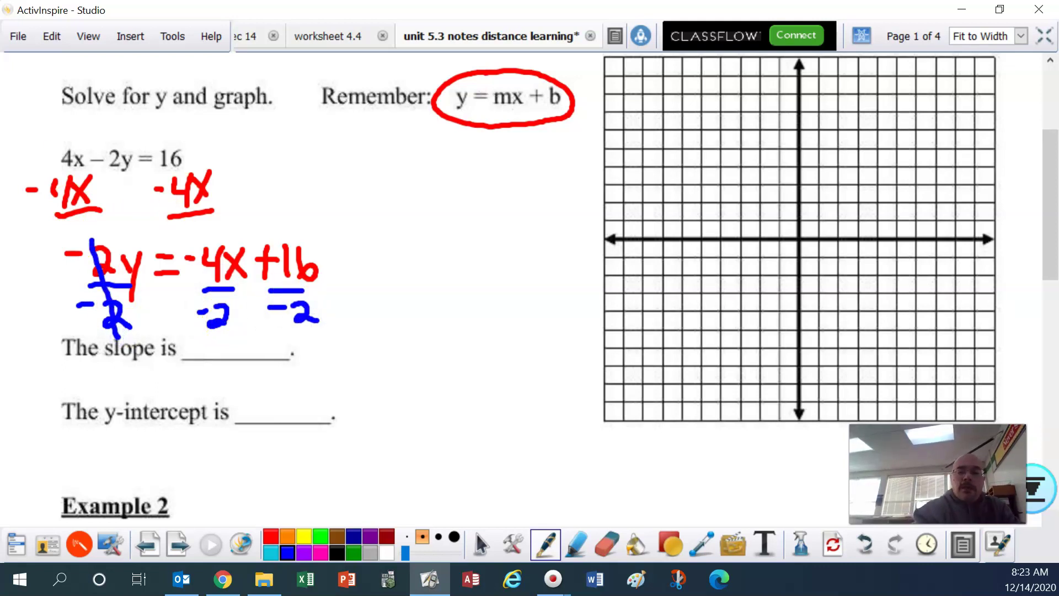
{"action": "mouse_move", "coordinate": [353, 153]}
{"action": "left_mouse_down"}
{"action": "mouse_move", "coordinate": [364, 196]}
{"action": "mouse_move", "coordinate": [392, 174]}
{"action": "left_mouse_up"}
{"action": "mouse_move", "coordinate": [380, 160]}
{"action": "left_mouse_down"}
{"action": "mouse_move", "coordinate": [401, 159]}
{"action": "mouse_move", "coordinate": [407, 174]}
{"action": "left_mouse_up"}
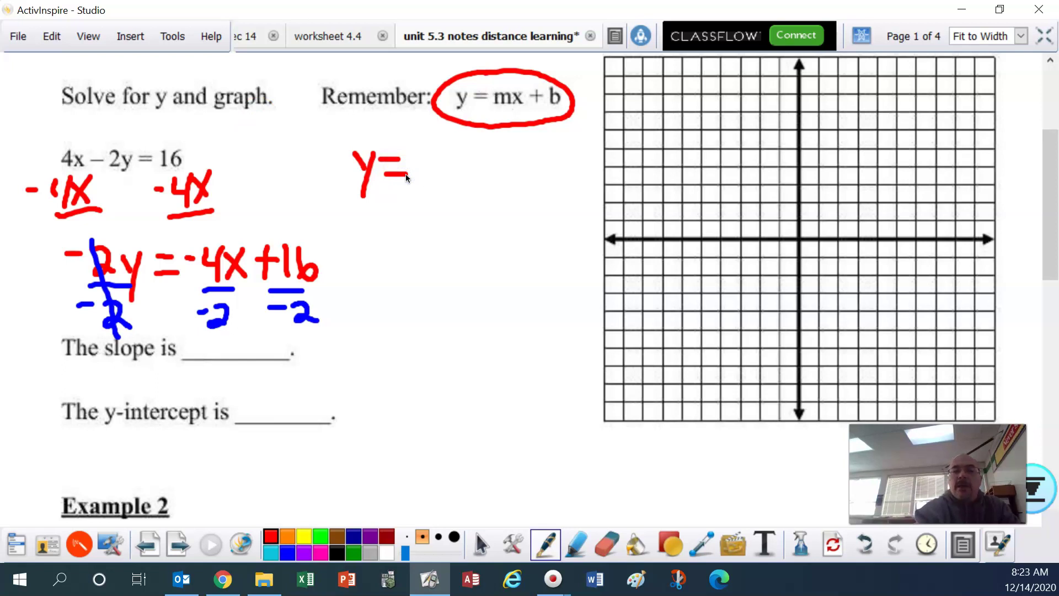
Step: Write 2x − 8 after y = to complete y = 2x − 8 in red
{"action": "mouse_move", "coordinate": [411, 157]}
{"action": "left_mouse_down"}
{"action": "mouse_move", "coordinate": [442, 187]}
{"action": "mouse_move", "coordinate": [468, 183]}
{"action": "mouse_move", "coordinate": [440, 186]}
{"action": "left_mouse_up"}
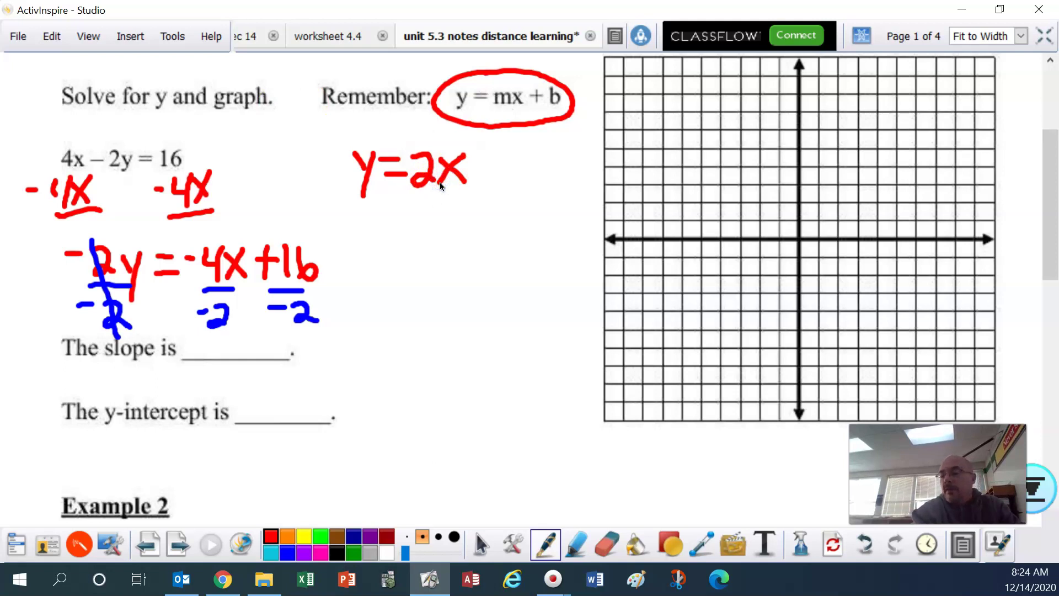
{"action": "mouse_move", "coordinate": [476, 172]}
{"action": "left_mouse_down"}
{"action": "mouse_move", "coordinate": [506, 168]}
{"action": "mouse_move", "coordinate": [515, 188]}
{"action": "mouse_move", "coordinate": [525, 160]}
{"action": "left_mouse_up"}
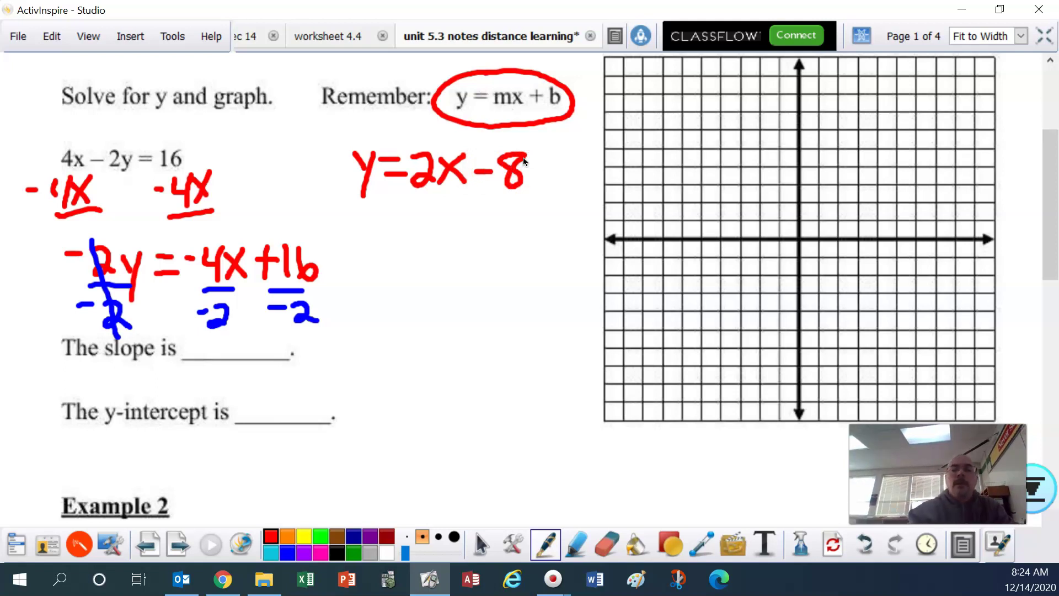
{"action": "left_click", "coordinate": [354, 552]}
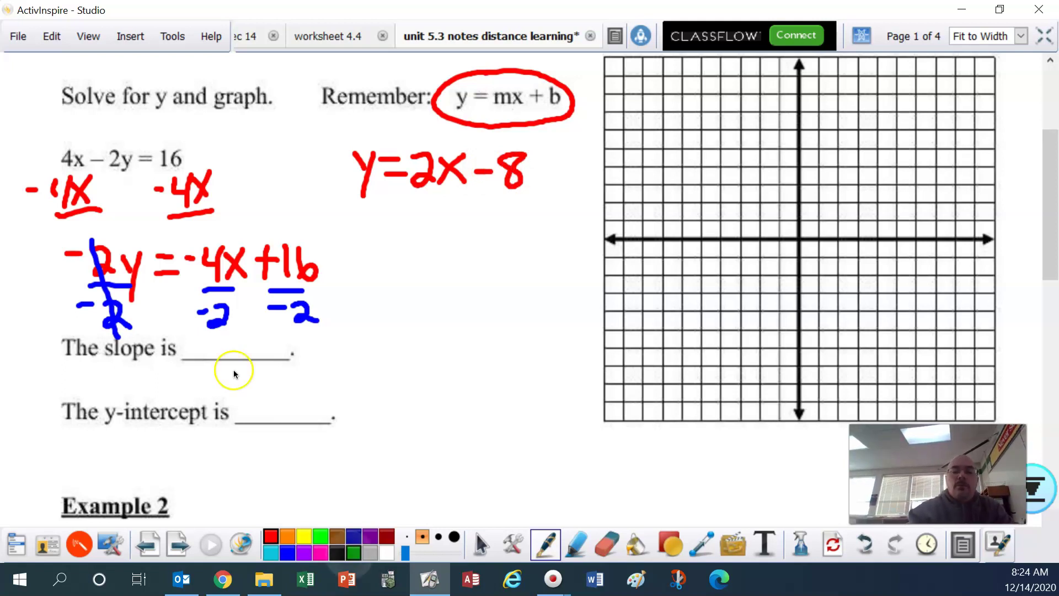
Step: In green, fill the slope blank with 2 using an arrow from 2x, and note slope = rise/run
{"action": "left_click_drag", "start_coordinate": [106, 363], "coordinate": [158, 375]}
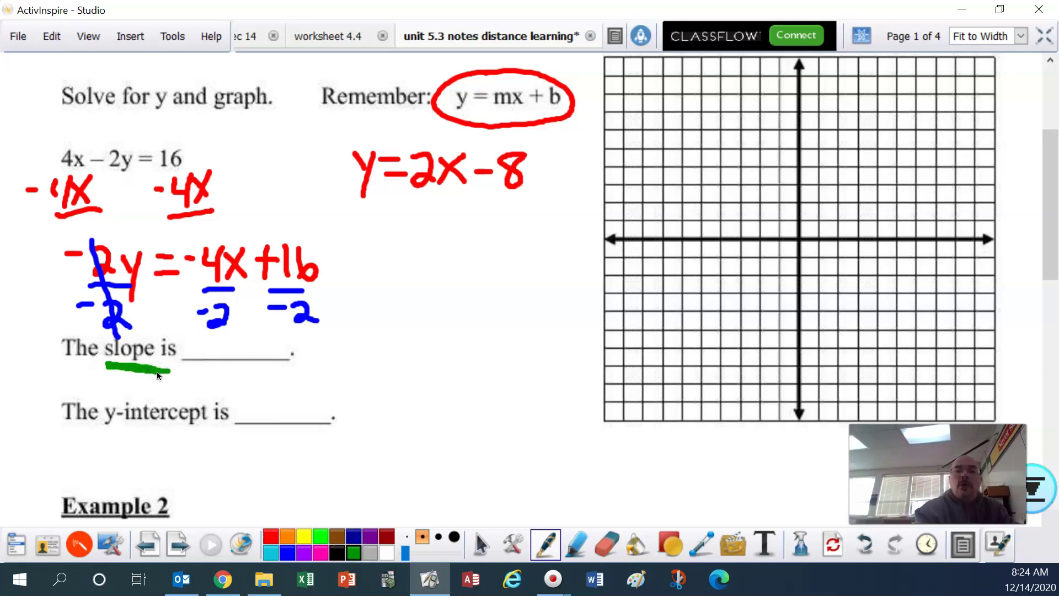
{"action": "mouse_move", "coordinate": [426, 190]}
{"action": "left_mouse_down"}
{"action": "mouse_move", "coordinate": [424, 261]}
{"action": "mouse_move", "coordinate": [410, 290]}
{"action": "mouse_move", "coordinate": [353, 337]}
{"action": "mouse_move", "coordinate": [312, 345]}
{"action": "mouse_move", "coordinate": [333, 351]}
{"action": "left_mouse_up"}
{"action": "mouse_move", "coordinate": [189, 342]}
{"action": "left_mouse_down"}
{"action": "mouse_move", "coordinate": [187, 363]}
{"action": "mouse_move", "coordinate": [207, 370]}
{"action": "mouse_move", "coordinate": [231, 352]}
{"action": "mouse_move", "coordinate": [241, 364]}
{"action": "mouse_move", "coordinate": [259, 350]}
{"action": "mouse_move", "coordinate": [260, 385]}
{"action": "left_mouse_up"}
{"action": "mouse_move", "coordinate": [454, 256]}
{"action": "left_mouse_down"}
{"action": "mouse_move", "coordinate": [454, 279]}
{"action": "mouse_move", "coordinate": [443, 275]}
{"action": "mouse_move", "coordinate": [472, 266]}
{"action": "left_mouse_up"}
{"action": "mouse_move", "coordinate": [488, 259]}
{"action": "left_mouse_down"}
{"action": "mouse_move", "coordinate": [488, 289]}
{"action": "mouse_move", "coordinate": [494, 252]}
{"action": "mouse_move", "coordinate": [485, 270]}
{"action": "mouse_move", "coordinate": [515, 245]}
{"action": "mouse_move", "coordinate": [523, 272]}
{"action": "left_mouse_up"}
{"action": "mouse_move", "coordinate": [460, 327]}
{"action": "left_mouse_down"}
{"action": "mouse_move", "coordinate": [476, 323]}
{"action": "mouse_move", "coordinate": [481, 339]}
{"action": "mouse_move", "coordinate": [513, 295]}
{"action": "left_mouse_up"}
{"action": "left_click_drag", "start_coordinate": [521, 290], "coordinate": [521, 307]}
{"action": "mouse_move", "coordinate": [538, 282]}
{"action": "left_mouse_down"}
{"action": "mouse_move", "coordinate": [557, 272]}
{"action": "mouse_move", "coordinate": [543, 290]}
{"action": "left_mouse_up"}
{"action": "left_click_drag", "start_coordinate": [495, 338], "coordinate": [543, 311]}
{"action": "mouse_move", "coordinate": [513, 357]}
{"action": "left_mouse_down"}
{"action": "mouse_move", "coordinate": [530, 336]}
{"action": "mouse_move", "coordinate": [574, 332]}
{"action": "left_mouse_up"}
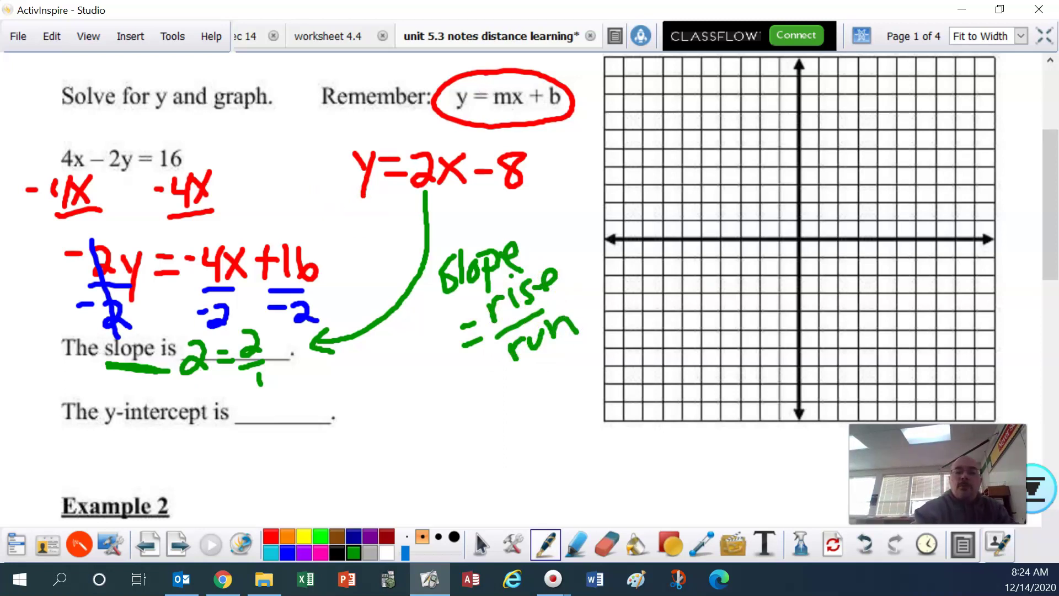
Step: Fill the y-intercept blank with −8, then plot and label −8 on the y-axis
{"action": "mouse_move", "coordinate": [247, 409]}
{"action": "left_mouse_down"}
{"action": "mouse_move", "coordinate": [288, 421]}
{"action": "mouse_move", "coordinate": [297, 399]}
{"action": "left_mouse_up"}
{"action": "mouse_move", "coordinate": [528, 185]}
{"action": "left_mouse_down"}
{"action": "mouse_move", "coordinate": [560, 215]}
{"action": "mouse_move", "coordinate": [586, 359]}
{"action": "mouse_move", "coordinate": [367, 425]}
{"action": "mouse_move", "coordinate": [356, 440]}
{"action": "mouse_move", "coordinate": [335, 421]}
{"action": "left_mouse_up"}
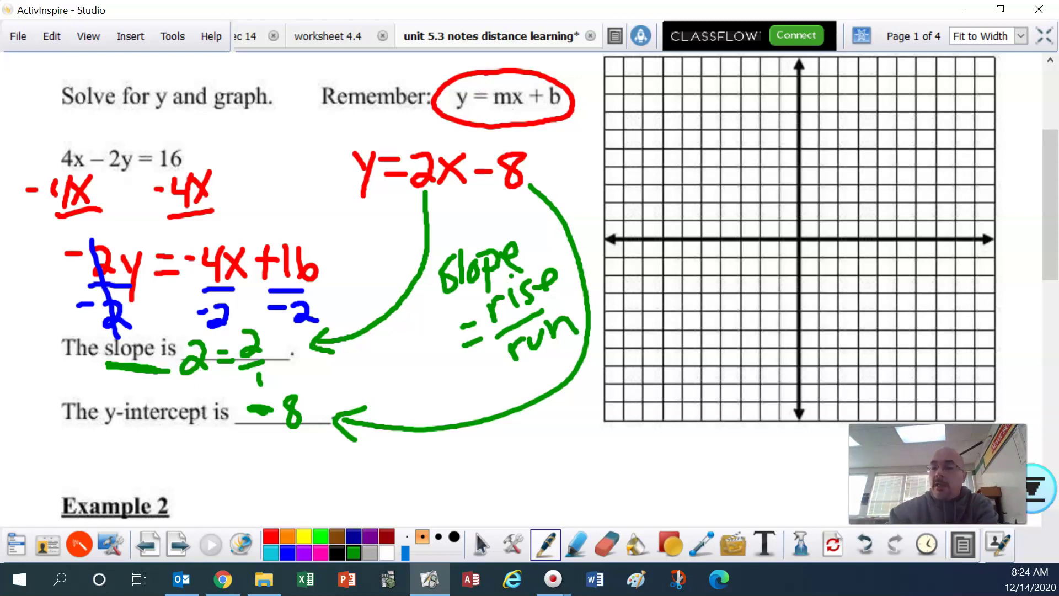
{"action": "mouse_move", "coordinate": [799, 377]}
{"action": "left_mouse_down"}
{"action": "mouse_move", "coordinate": [799, 388]}
{"action": "mouse_move", "coordinate": [799, 377]}
{"action": "mouse_move", "coordinate": [827, 398]}
{"action": "left_mouse_up"}
{"action": "left_click_drag", "start_coordinate": [854, 382], "coordinate": [850, 386]}
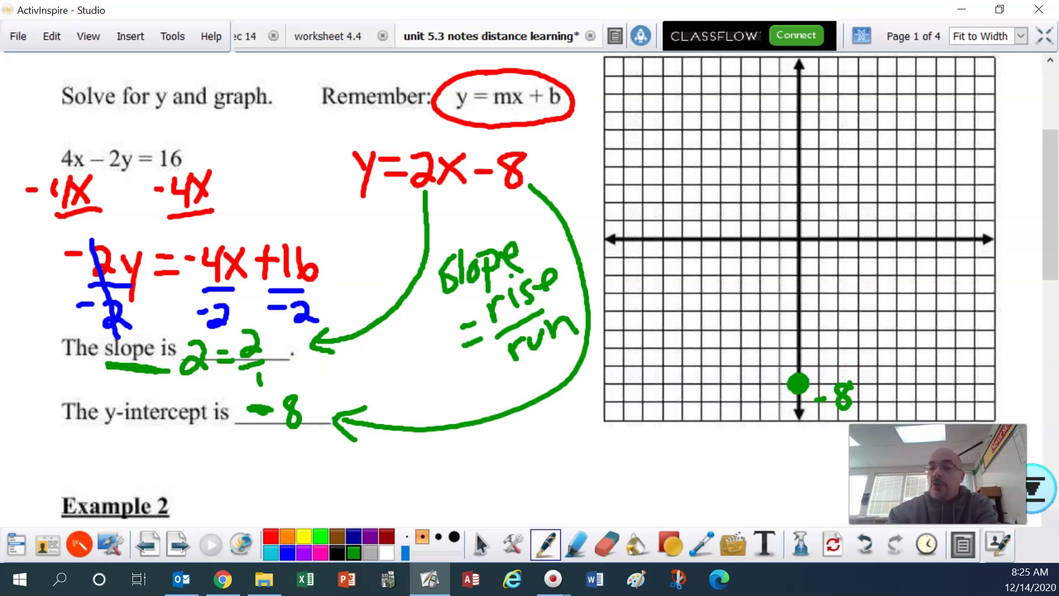
Step: Plot points from the intercept stepping rise 2, run 1, redrawing one misplaced point
{"action": "left_click", "coordinate": [818, 348]}
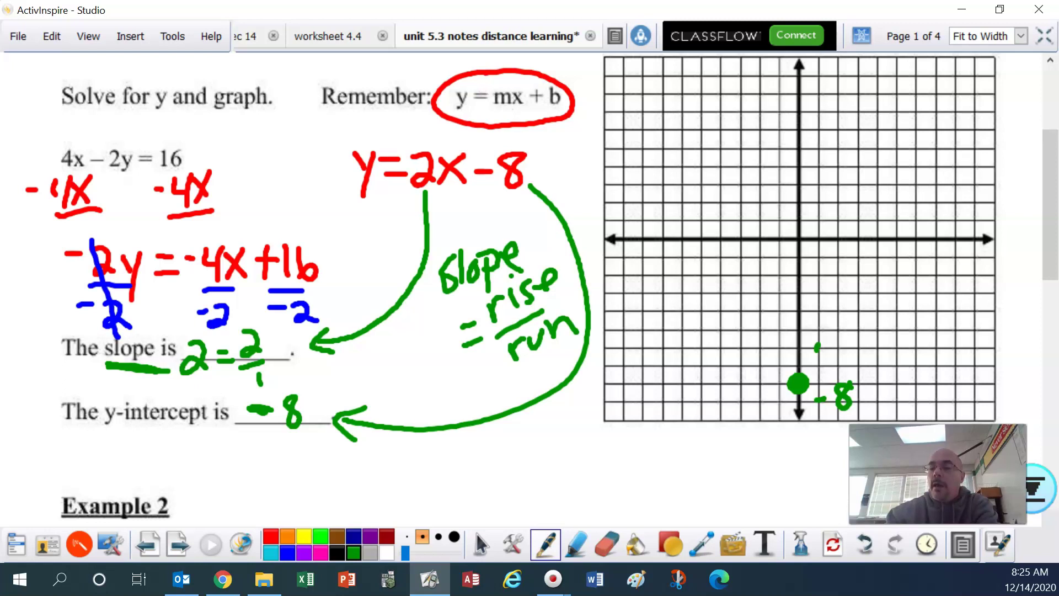
{"action": "left_click", "coordinate": [835, 312]}
{"action": "left_click", "coordinate": [855, 277]}
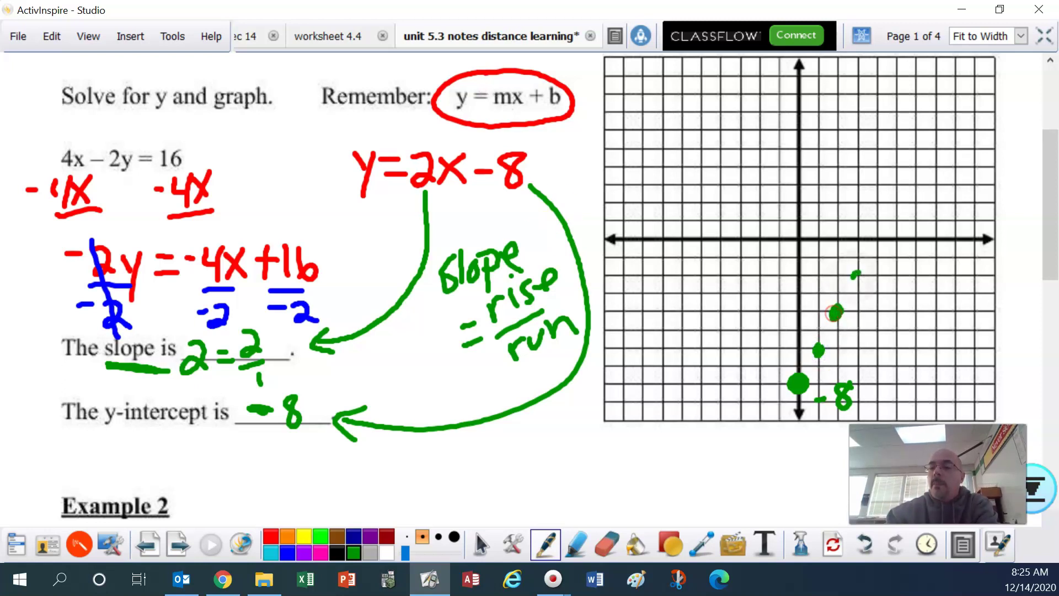
{"action": "left_click", "coordinate": [875, 239]}
{"action": "left_click", "coordinate": [894, 204]}
{"action": "left_click", "coordinate": [921, 182]}
{"action": "left_click", "coordinate": [918, 185]}
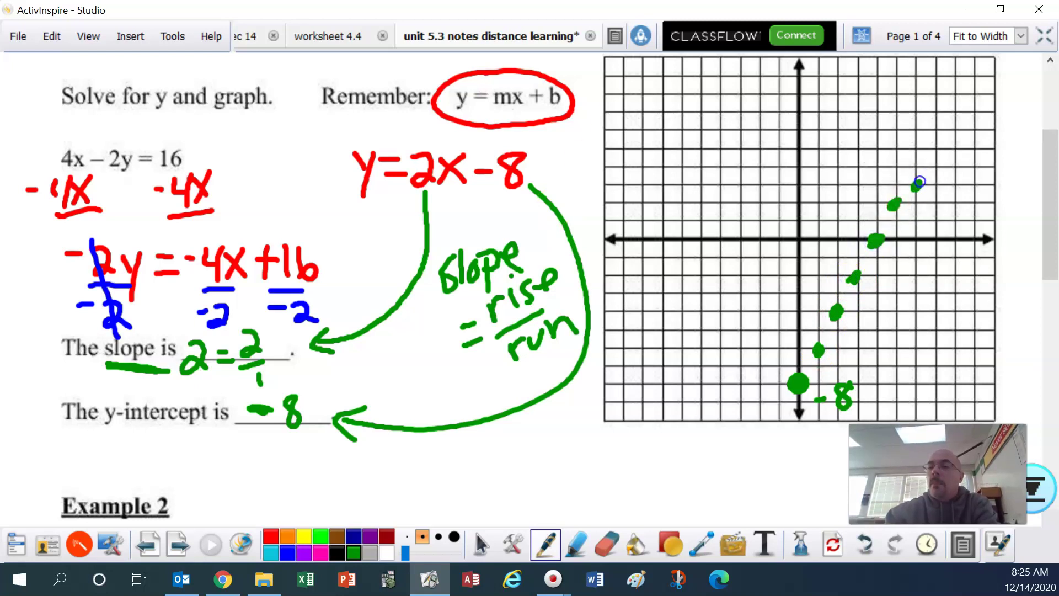
{"action": "key", "text": "ctrl+z"}
{"action": "left_click_drag", "start_coordinate": [919, 163], "coordinate": [916, 174]}
{"action": "left_click", "coordinate": [933, 129]}
{"action": "left_click", "coordinate": [956, 93]}
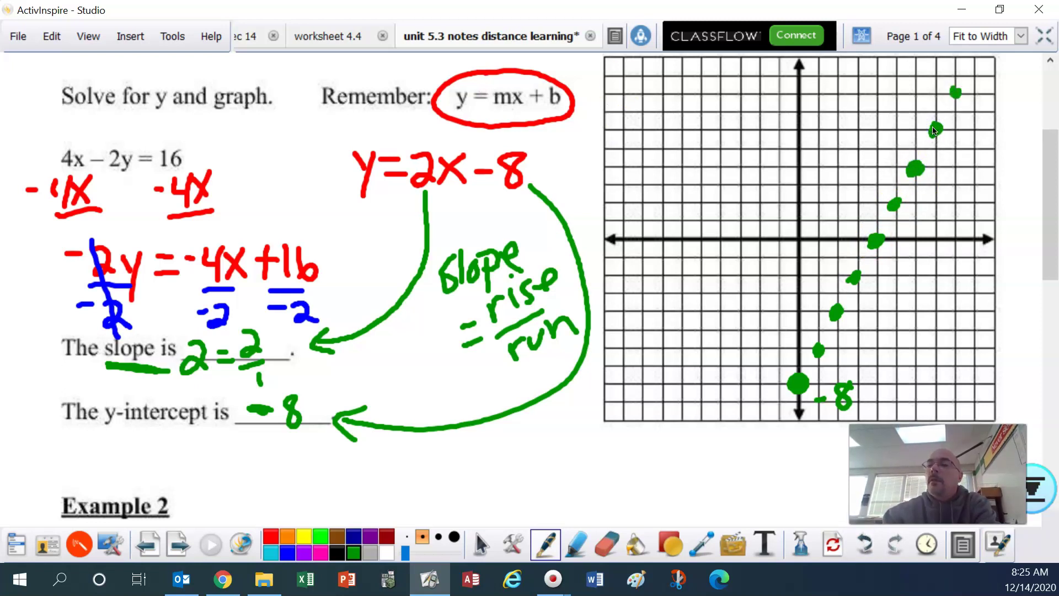
Step: Draw a straight line through the points with arrowheads at both ends, replacing a crooked first attempt
{"action": "mouse_move", "coordinate": [776, 411]}
{"action": "left_mouse_down"}
{"action": "mouse_move", "coordinate": [849, 305]}
{"action": "mouse_move", "coordinate": [913, 182]}
{"action": "left_mouse_up"}
{"action": "key", "text": "ctrl+z"}
{"action": "mouse_move", "coordinate": [757, 433]}
{"action": "left_mouse_down"}
{"action": "mouse_move", "coordinate": [967, 59]}
{"action": "mouse_move", "coordinate": [982, 94]}
{"action": "left_mouse_up"}
{"action": "left_click_drag", "start_coordinate": [747, 411], "coordinate": [777, 429]}
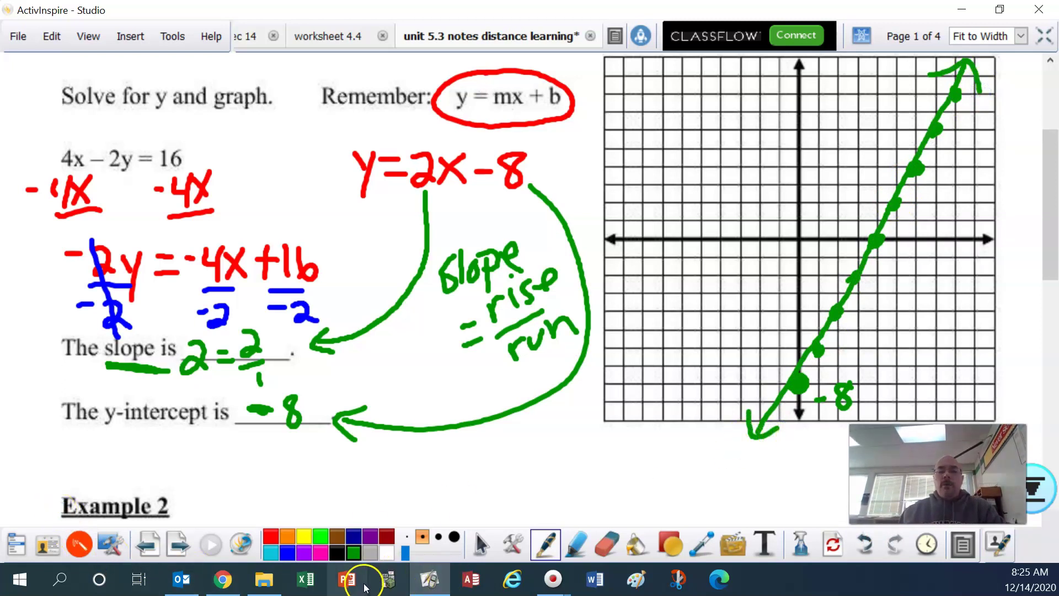
{"action": "left_click", "coordinate": [388, 578]}
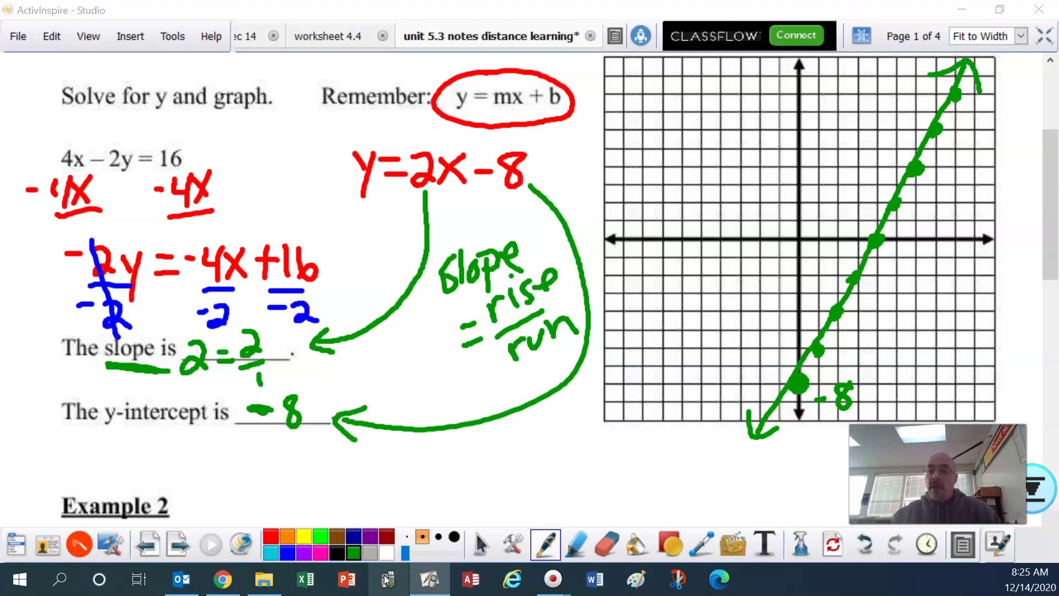
Step: Enter Y1 = 2X − 8 on the TI-SmartView calculator and display its graph
{"action": "left_click", "coordinate": [386, 579]}
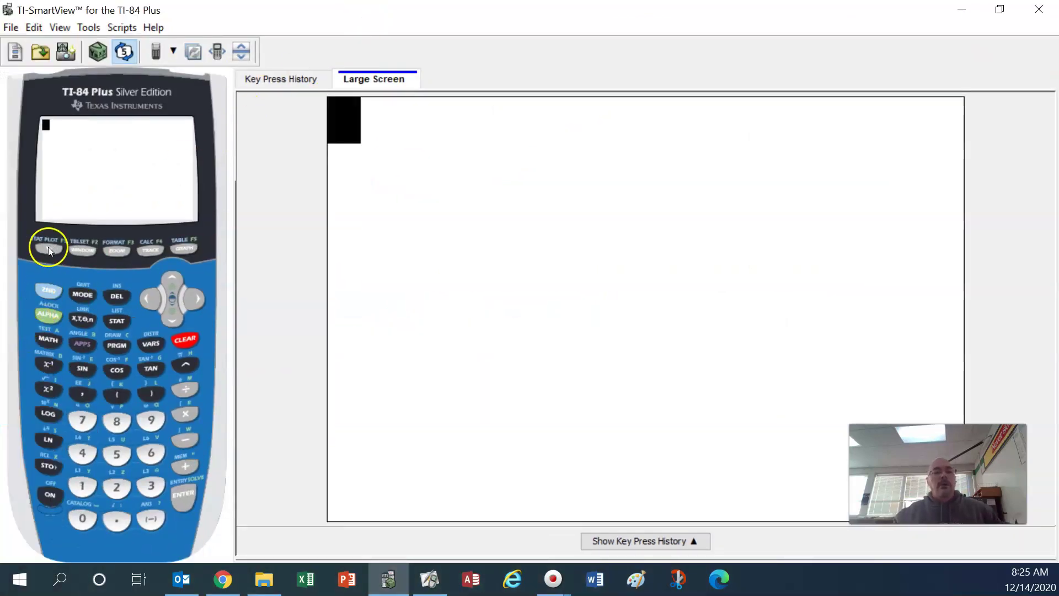
{"action": "left_click", "coordinate": [48, 248]}
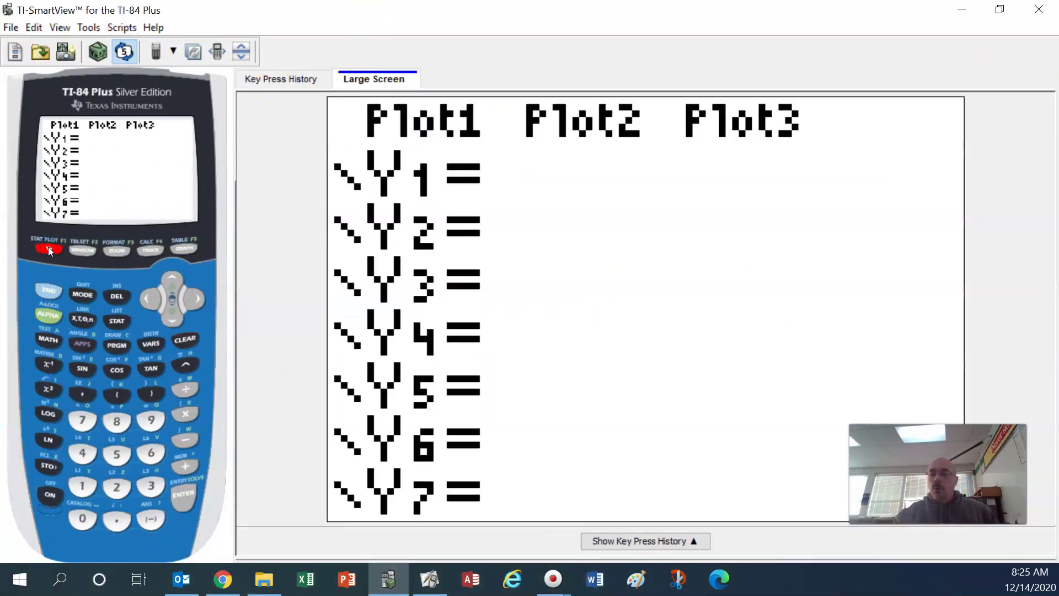
{"action": "left_click", "coordinate": [114, 490]}
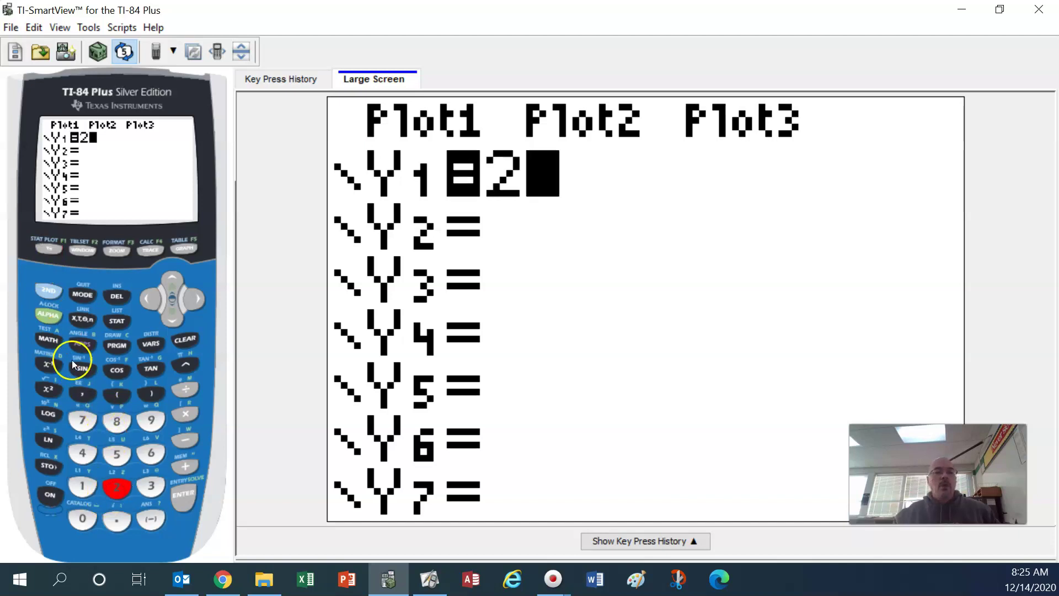
{"action": "left_click", "coordinate": [88, 319]}
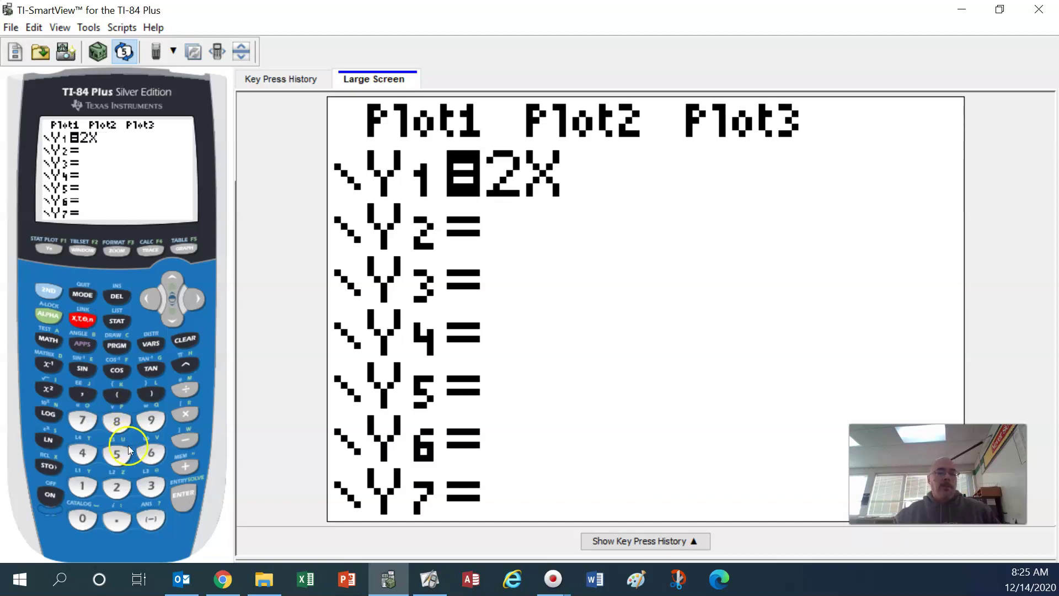
{"action": "left_click", "coordinate": [188, 439]}
{"action": "left_click", "coordinate": [116, 422]}
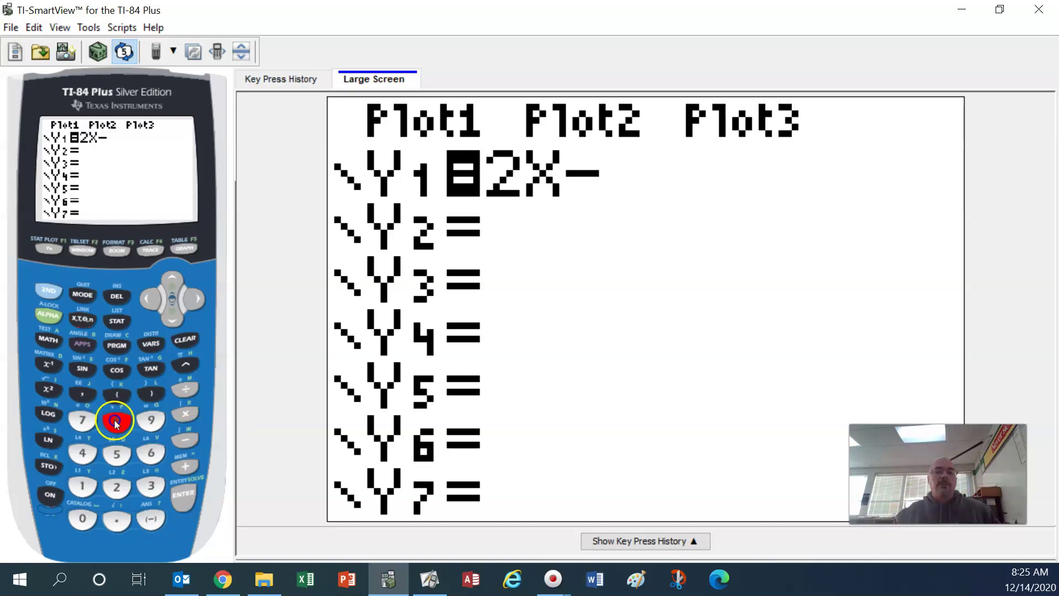
{"action": "left_click", "coordinate": [183, 248]}
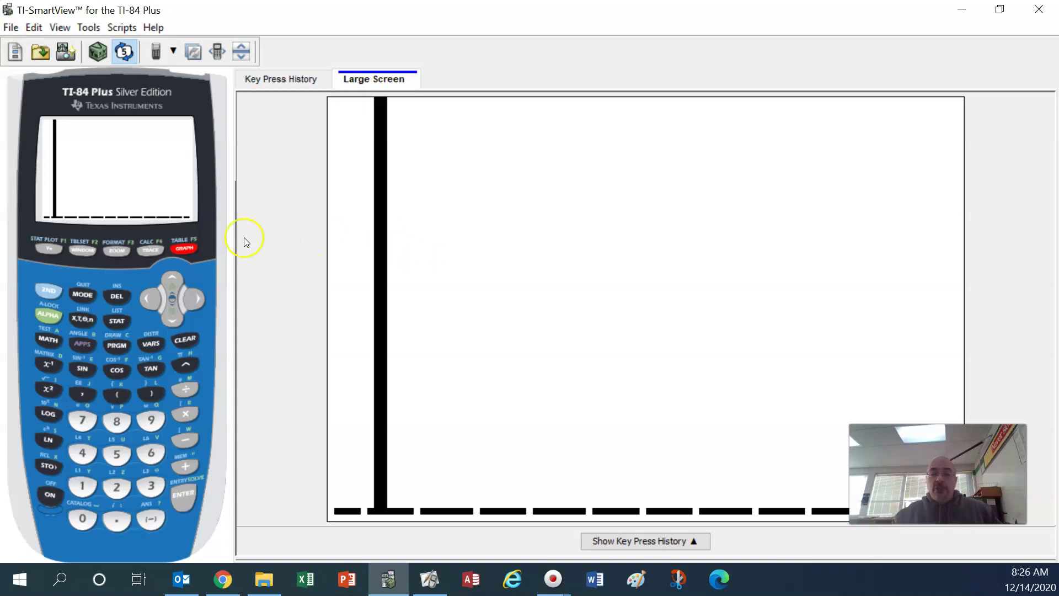
Step: Regraph 2X − 8 with 6:ZStandard and shrink the calculator window to the lower right
{"action": "left_click", "coordinate": [114, 250]}
{"action": "left_click", "coordinate": [149, 455]}
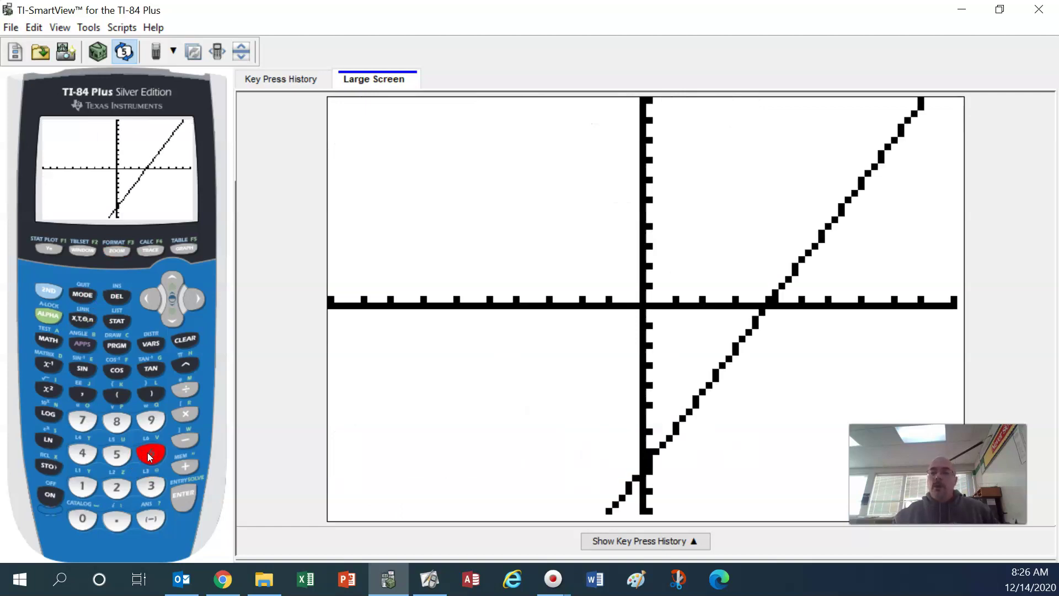
{"action": "double_click", "coordinate": [646, 22]}
{"action": "left_click_drag", "start_coordinate": [643, 30], "coordinate": [925, 346]}
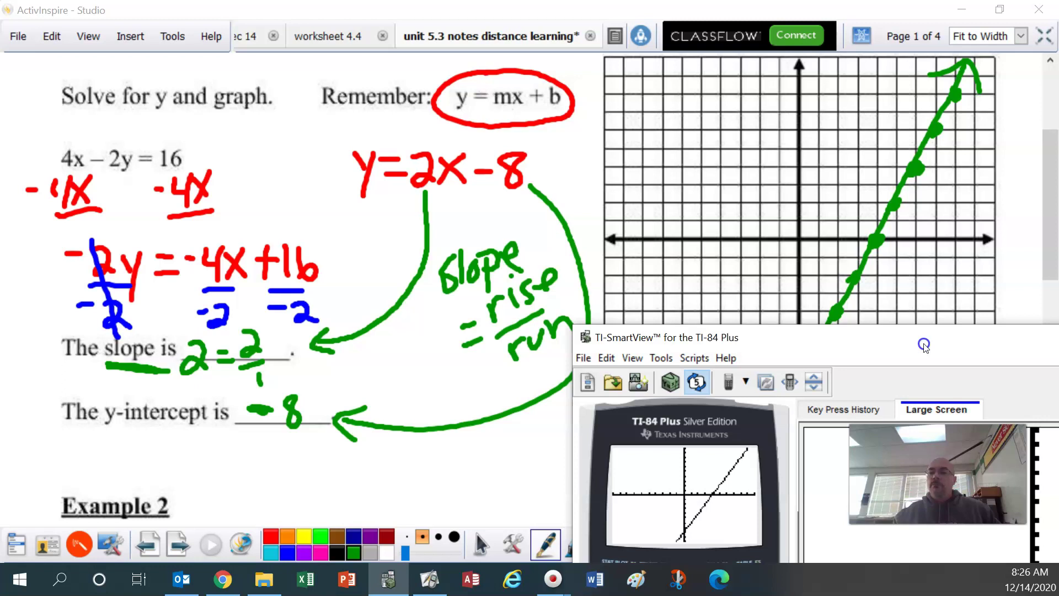
Step: Minimize the calculator and scroll the notes to Example 2, 2x − 6y = 24 and −5x + 3y = −30
{"action": "left_click_drag", "start_coordinate": [925, 346], "coordinate": [482, 41]}
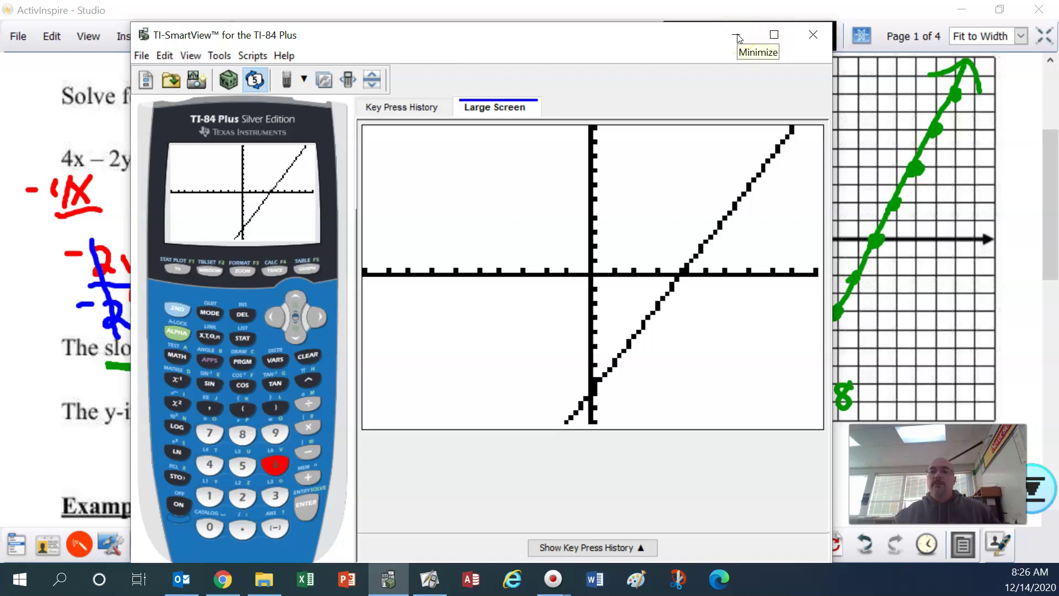
{"action": "left_click", "coordinate": [738, 36]}
{"action": "left_click_drag", "start_coordinate": [1053, 231], "coordinate": [1053, 335]}
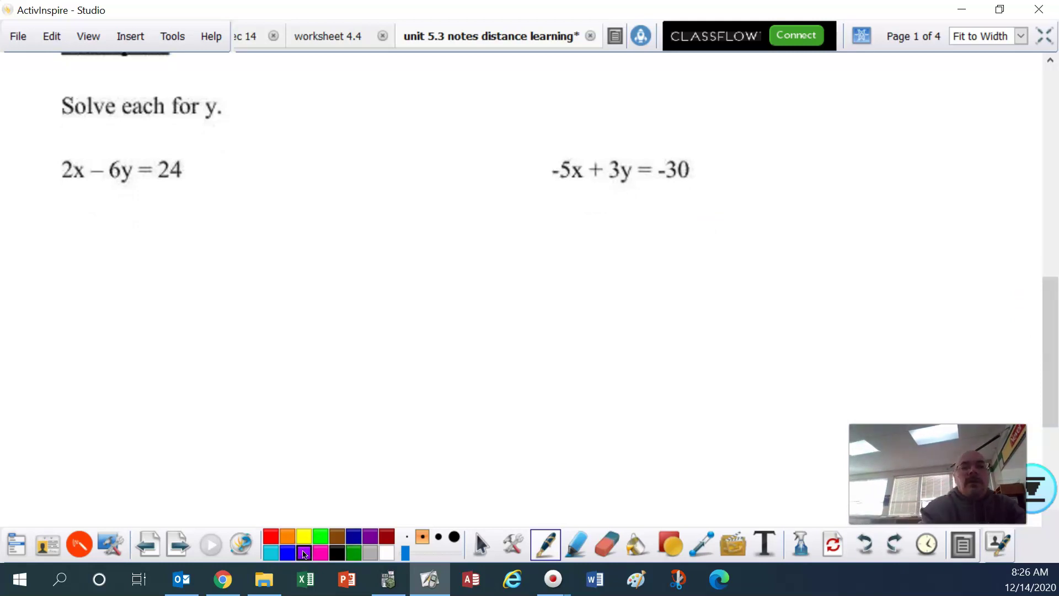
Step: In purple, write −2x under both sides of 2x − 6y = 24
{"action": "left_click_drag", "start_coordinate": [35, 199], "coordinate": [88, 217]}
{"action": "left_click_drag", "start_coordinate": [52, 227], "coordinate": [94, 227]}
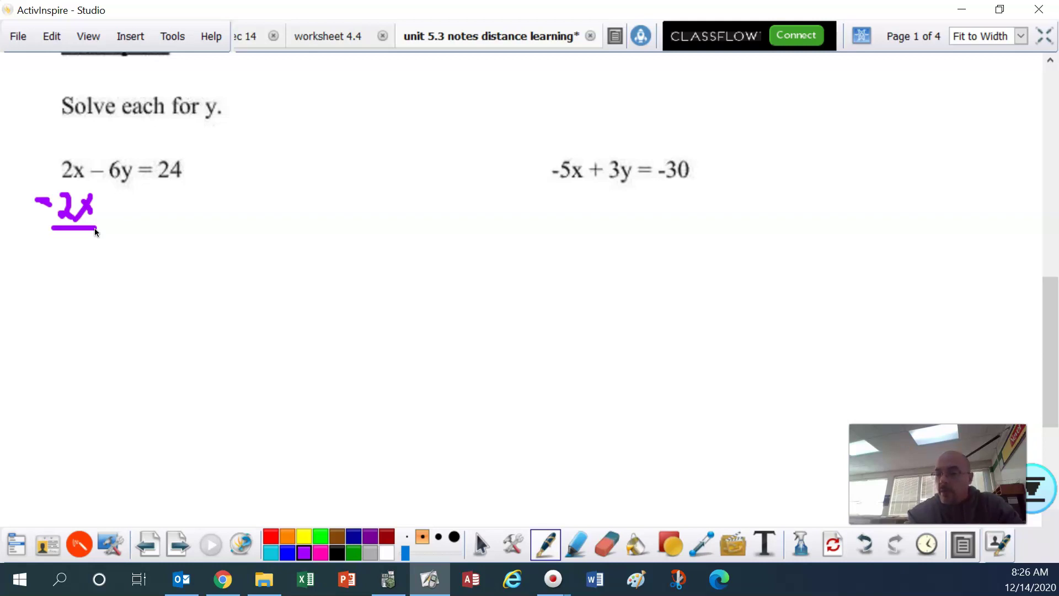
{"action": "mouse_move", "coordinate": [154, 199]}
{"action": "left_mouse_down"}
{"action": "mouse_move", "coordinate": [194, 214]}
{"action": "mouse_move", "coordinate": [221, 211]}
{"action": "left_mouse_up"}
{"action": "mouse_move", "coordinate": [225, 182]}
{"action": "left_mouse_down"}
{"action": "mouse_move", "coordinate": [203, 215]}
{"action": "mouse_move", "coordinate": [229, 226]}
{"action": "left_mouse_up"}
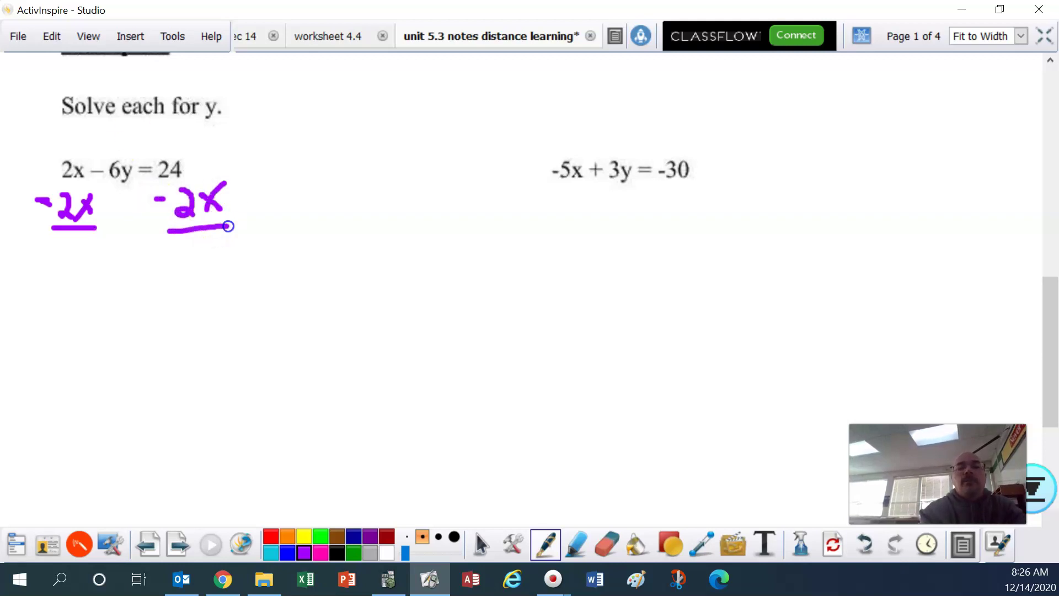
Step: Write the resulting line −6y = −2x + 24
{"action": "mouse_move", "coordinate": [56, 273]}
{"action": "left_mouse_down"}
{"action": "mouse_move", "coordinate": [81, 296]}
{"action": "mouse_move", "coordinate": [104, 287]}
{"action": "mouse_move", "coordinate": [105, 319]}
{"action": "left_mouse_up"}
{"action": "left_click_drag", "start_coordinate": [124, 282], "coordinate": [144, 280]}
{"action": "mouse_move", "coordinate": [124, 291]}
{"action": "left_mouse_down"}
{"action": "mouse_move", "coordinate": [166, 273]}
{"action": "mouse_move", "coordinate": [181, 295]}
{"action": "mouse_move", "coordinate": [230, 284]}
{"action": "left_mouse_up"}
{"action": "mouse_move", "coordinate": [230, 258]}
{"action": "left_mouse_down"}
{"action": "mouse_move", "coordinate": [230, 283]}
{"action": "mouse_move", "coordinate": [209, 286]}
{"action": "mouse_move", "coordinate": [262, 281]}
{"action": "left_mouse_up"}
{"action": "mouse_move", "coordinate": [272, 265]}
{"action": "left_mouse_down"}
{"action": "mouse_move", "coordinate": [288, 260]}
{"action": "mouse_move", "coordinate": [290, 282]}
{"action": "mouse_move", "coordinate": [313, 289]}
{"action": "left_mouse_up"}
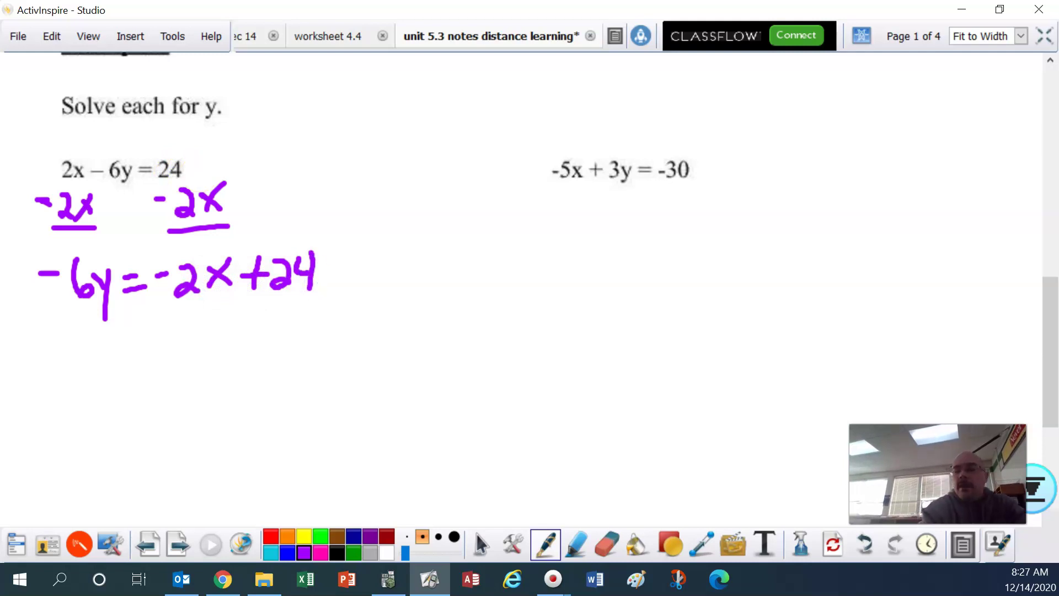
Step: Divide each term by −6 and cancel the −6 on the left side
{"action": "left_click_drag", "start_coordinate": [64, 320], "coordinate": [108, 306]}
{"action": "mouse_move", "coordinate": [65, 346]}
{"action": "left_mouse_down"}
{"action": "mouse_move", "coordinate": [116, 344]}
{"action": "mouse_move", "coordinate": [105, 346]}
{"action": "mouse_move", "coordinate": [199, 307]}
{"action": "left_mouse_up"}
{"action": "mouse_move", "coordinate": [164, 340]}
{"action": "left_mouse_down"}
{"action": "mouse_move", "coordinate": [221, 334]}
{"action": "mouse_move", "coordinate": [209, 340]}
{"action": "mouse_move", "coordinate": [304, 298]}
{"action": "left_mouse_up"}
{"action": "left_click_drag", "start_coordinate": [267, 331], "coordinate": [290, 323]}
{"action": "mouse_move", "coordinate": [303, 311]}
{"action": "left_mouse_down"}
{"action": "mouse_move", "coordinate": [322, 341]}
{"action": "mouse_move", "coordinate": [309, 331]}
{"action": "left_mouse_up"}
{"action": "left_click_drag", "start_coordinate": [64, 259], "coordinate": [116, 366]}
Step: Begin the solved form with y = 1/3 below the division work
{"action": "left_click_drag", "start_coordinate": [87, 405], "coordinate": [98, 425]}
{"action": "left_click_drag", "start_coordinate": [107, 398], "coordinate": [98, 454]}
{"action": "left_click_drag", "start_coordinate": [122, 409], "coordinate": [143, 409]}
{"action": "left_click_drag", "start_coordinate": [121, 428], "coordinate": [146, 425]}
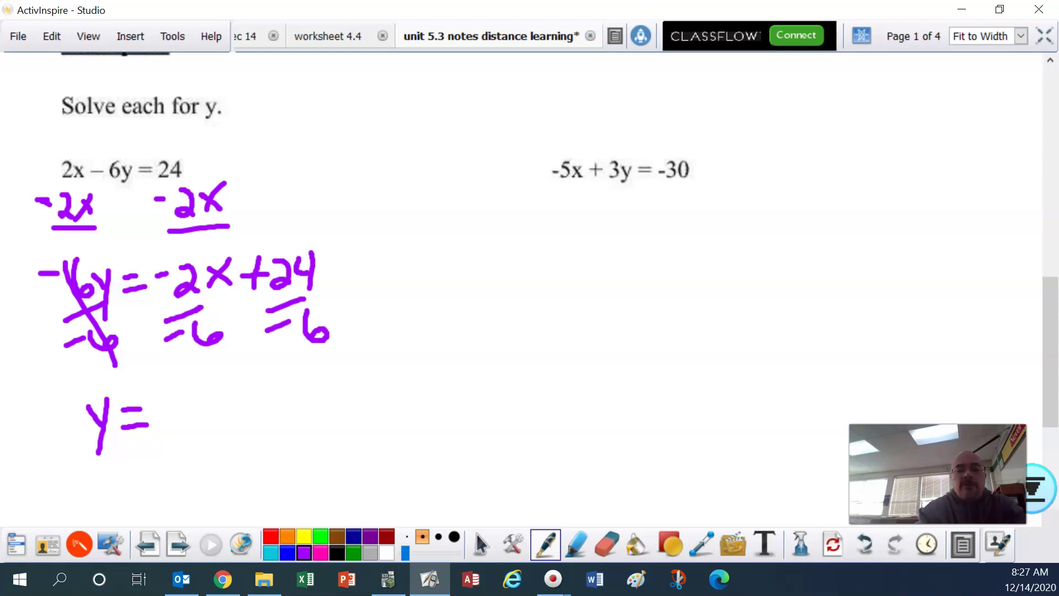
{"action": "left_click_drag", "start_coordinate": [175, 378], "coordinate": [182, 411]}
{"action": "mouse_move", "coordinate": [164, 426]}
{"action": "left_mouse_down"}
{"action": "mouse_move", "coordinate": [185, 432]}
{"action": "mouse_move", "coordinate": [164, 458]}
{"action": "left_mouse_up"}
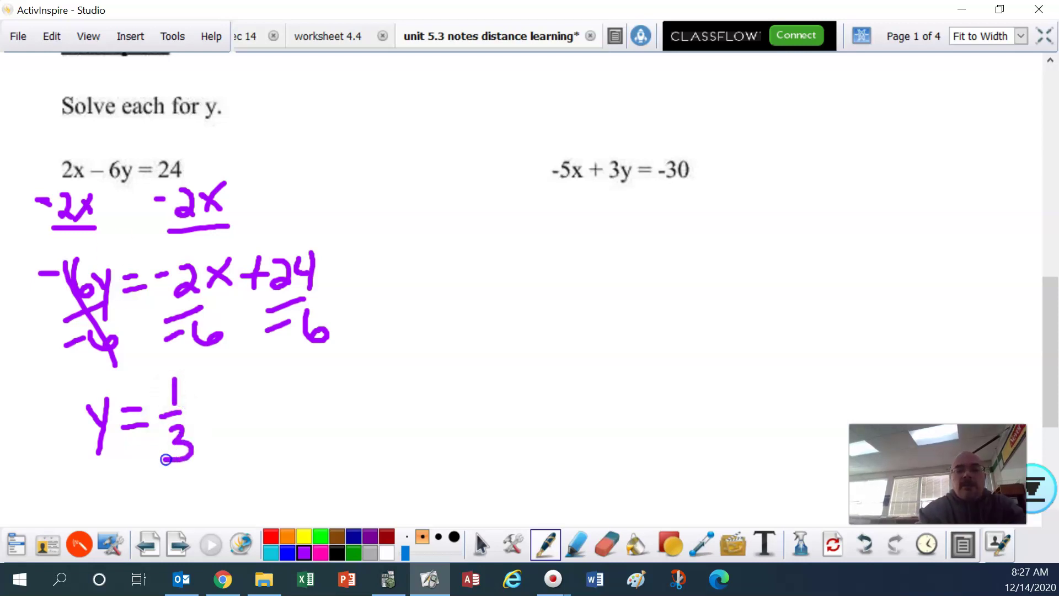